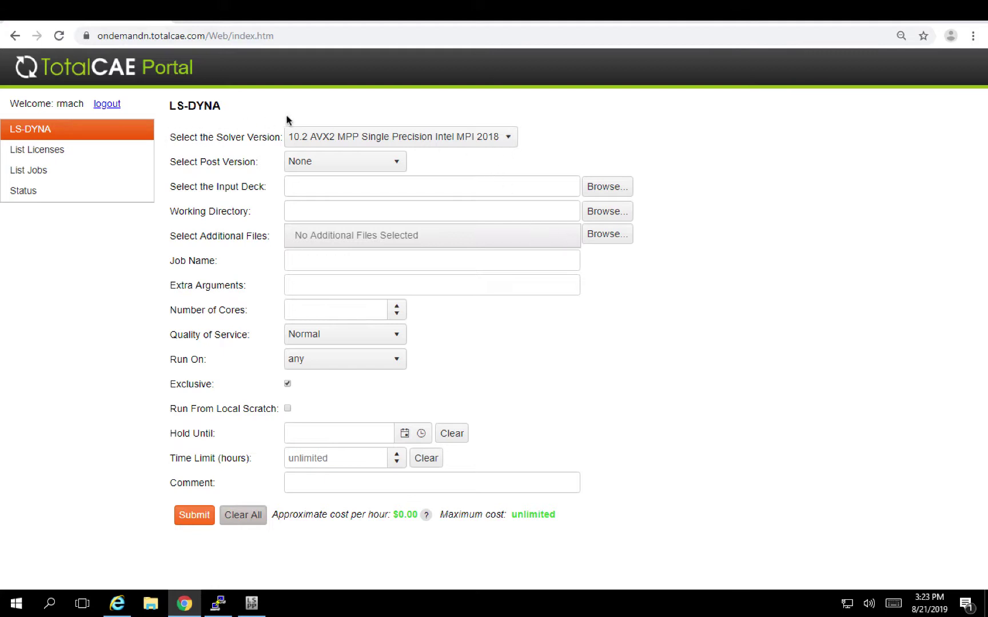
- Keep the solver version at 10.2 and the post-processing version at None
{"action": "left_click", "coordinate": [502, 139]}
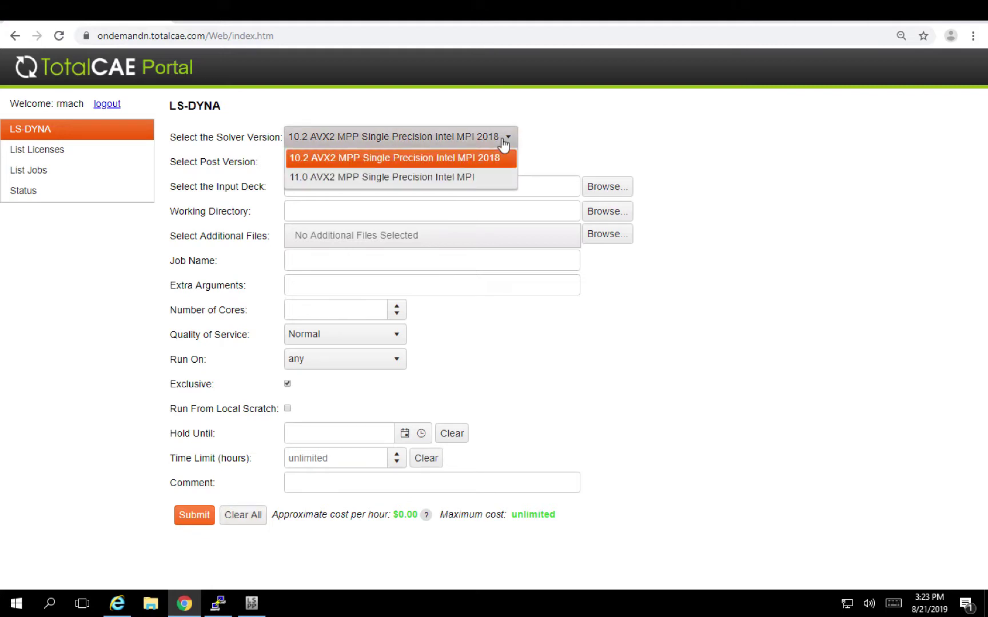
{"action": "left_click", "coordinate": [547, 135]}
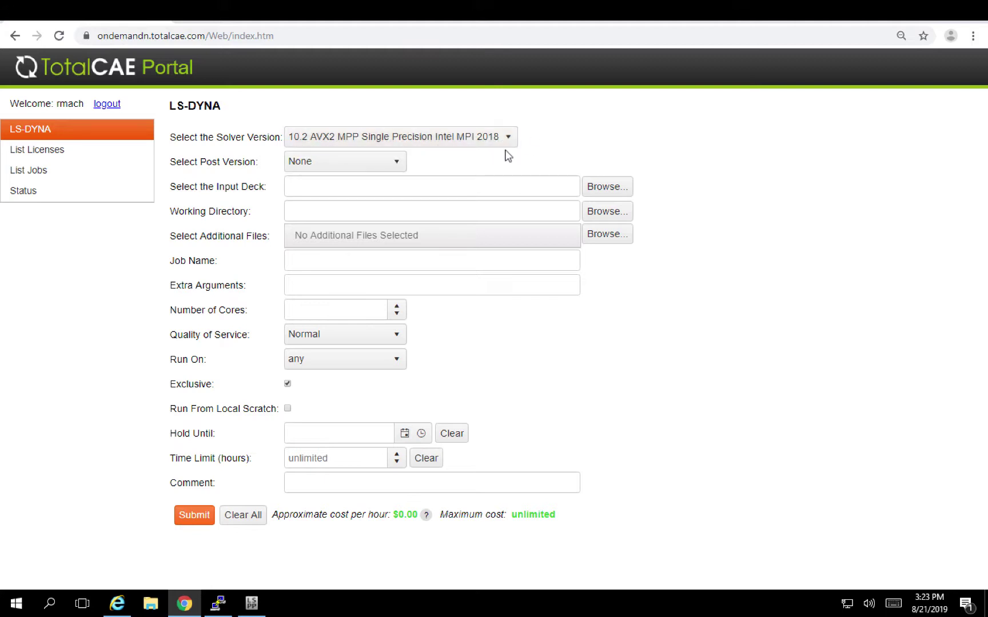
{"action": "left_click", "coordinate": [380, 167]}
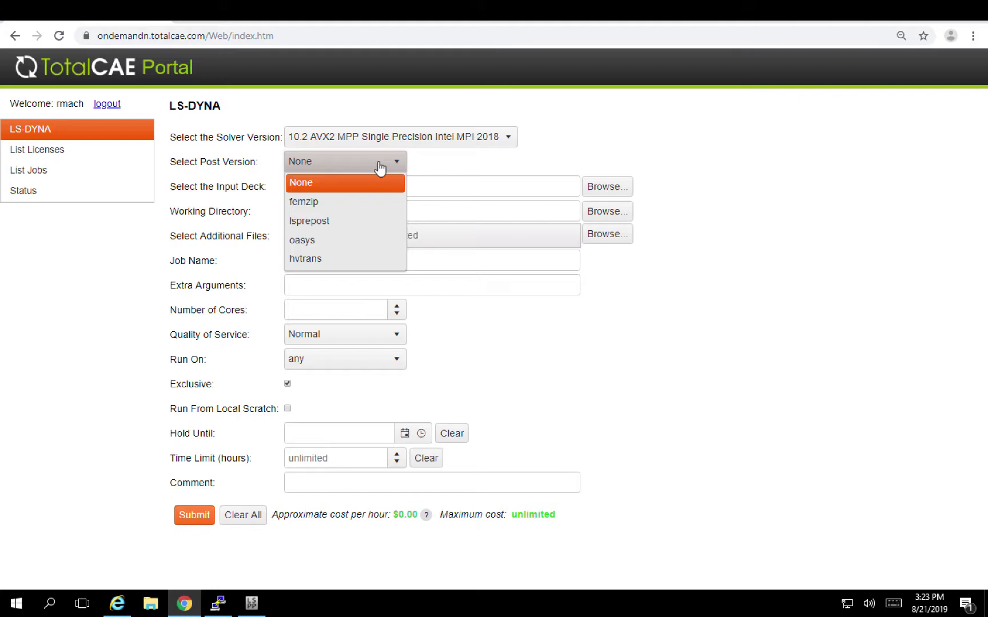
{"action": "left_click", "coordinate": [534, 164]}
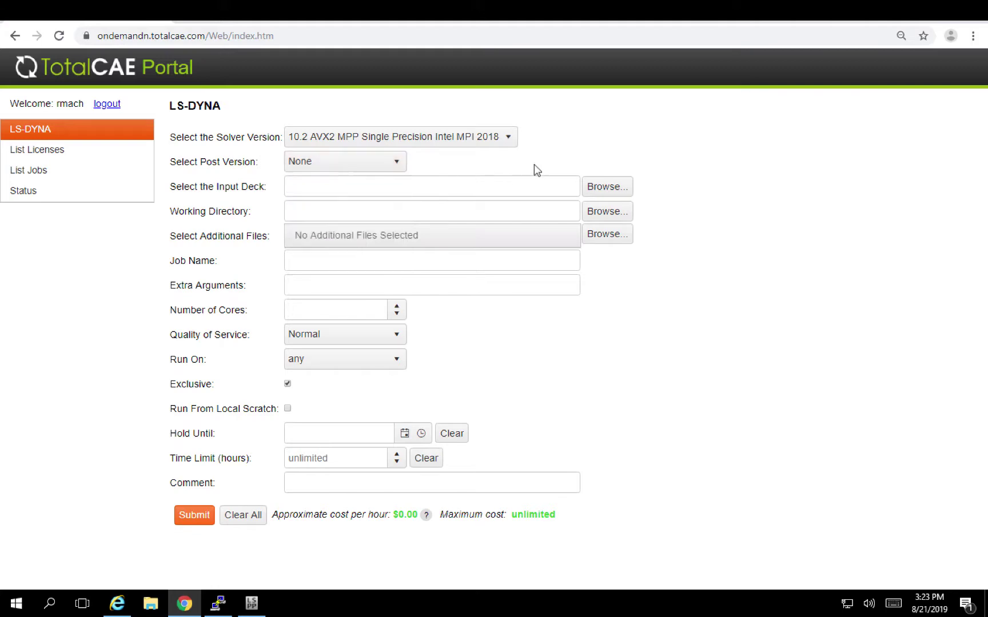
- Choose Caravan-V03c-2400k-main-shell16-120ms.k from the run3 folder as the input deck
{"action": "left_click", "coordinate": [593, 187]}
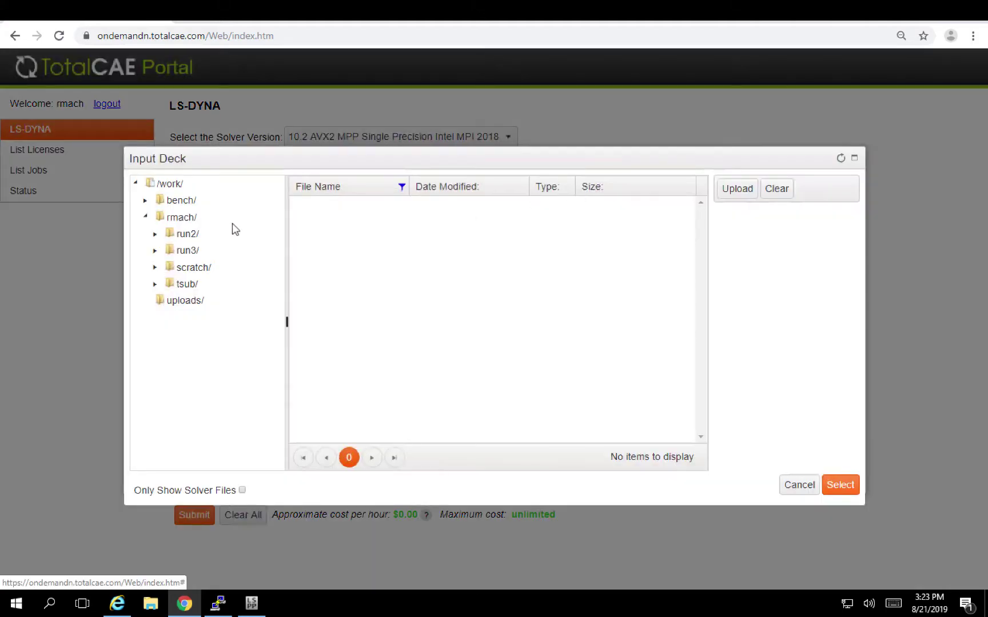
{"action": "left_click", "coordinate": [194, 235]}
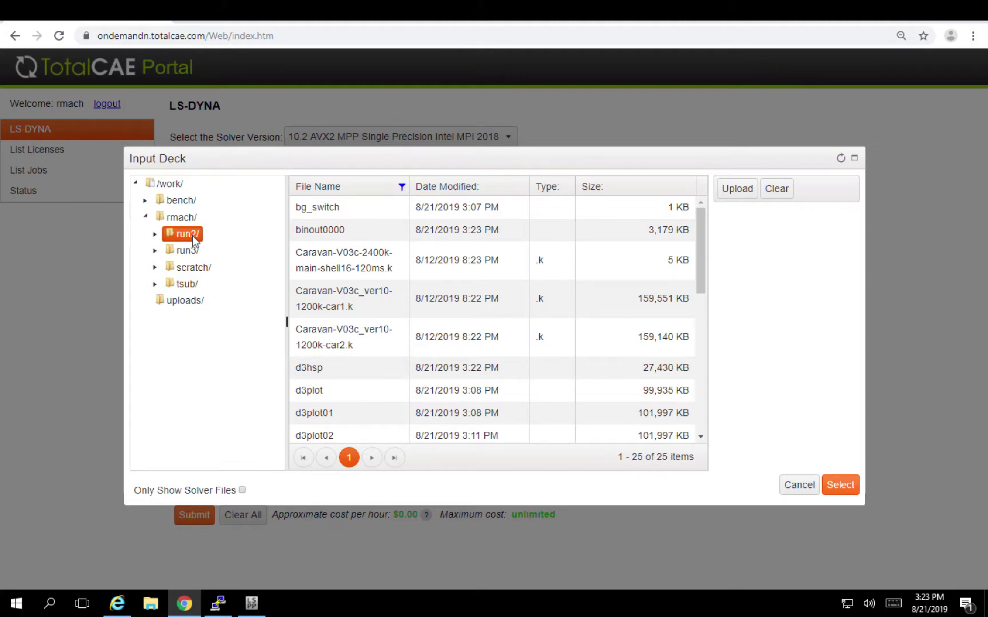
{"action": "left_click", "coordinate": [188, 251]}
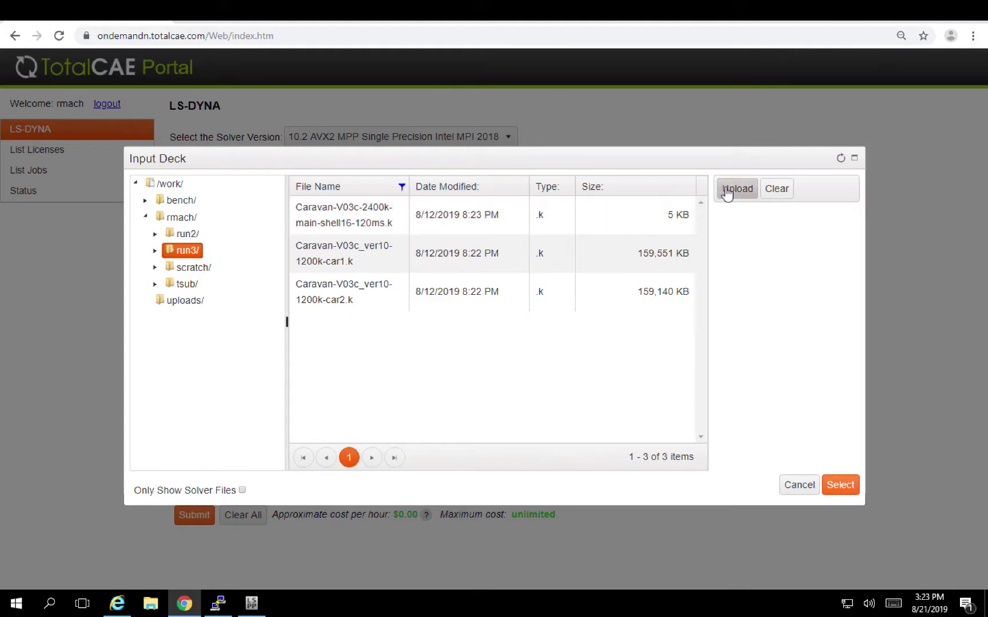
{"action": "left_click", "coordinate": [553, 214]}
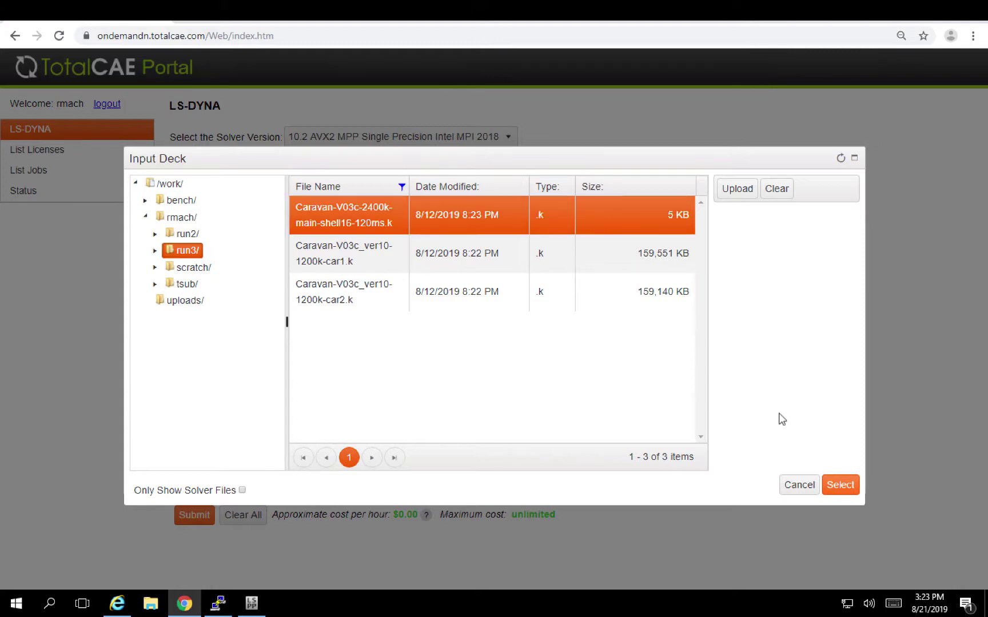
- Confirm the Caravan deck, set 72 cores at $7.20/hour, and submit as job 347
{"action": "left_click", "coordinate": [839, 486]}
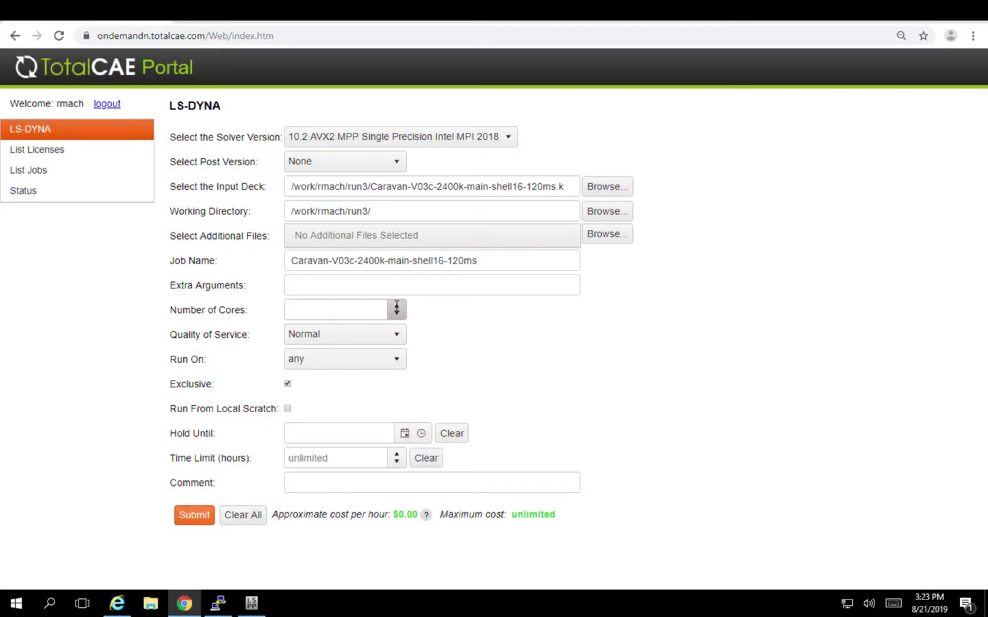
{"action": "left_click", "coordinate": [368, 314]}
{"action": "type", "text": "72"}
{"action": "left_click", "coordinate": [203, 517]}
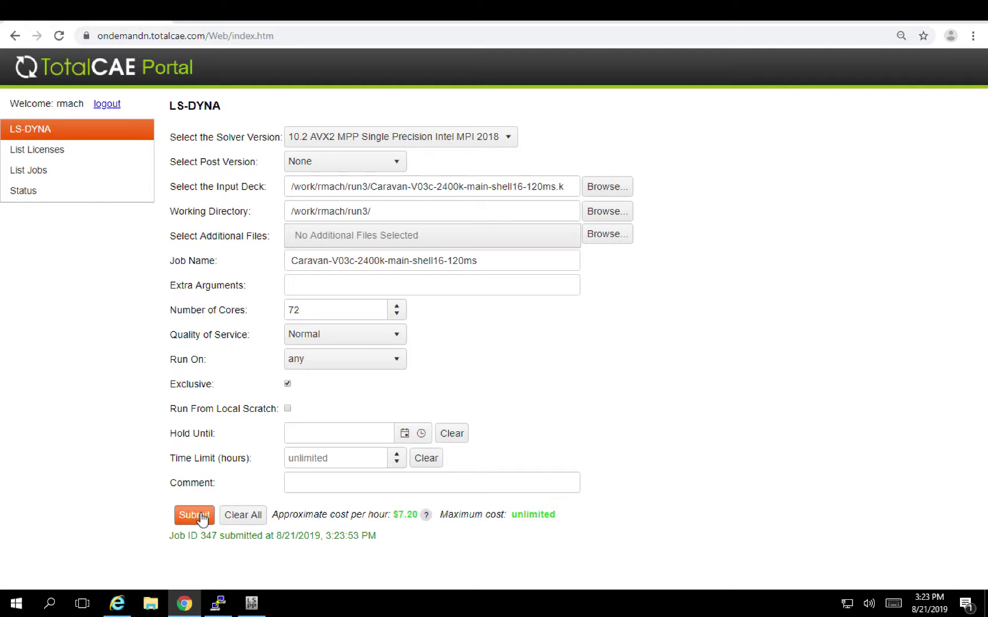
- In List Jobs, expand job 347's details and briefly expand then collapse job 344
{"action": "left_click", "coordinate": [72, 171]}
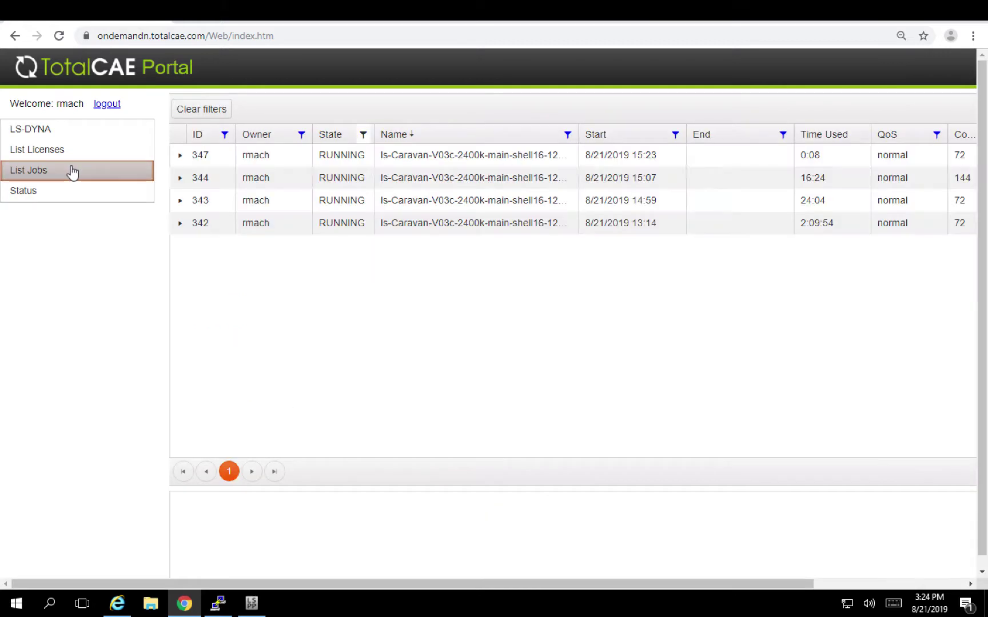
{"action": "left_click", "coordinate": [181, 156]}
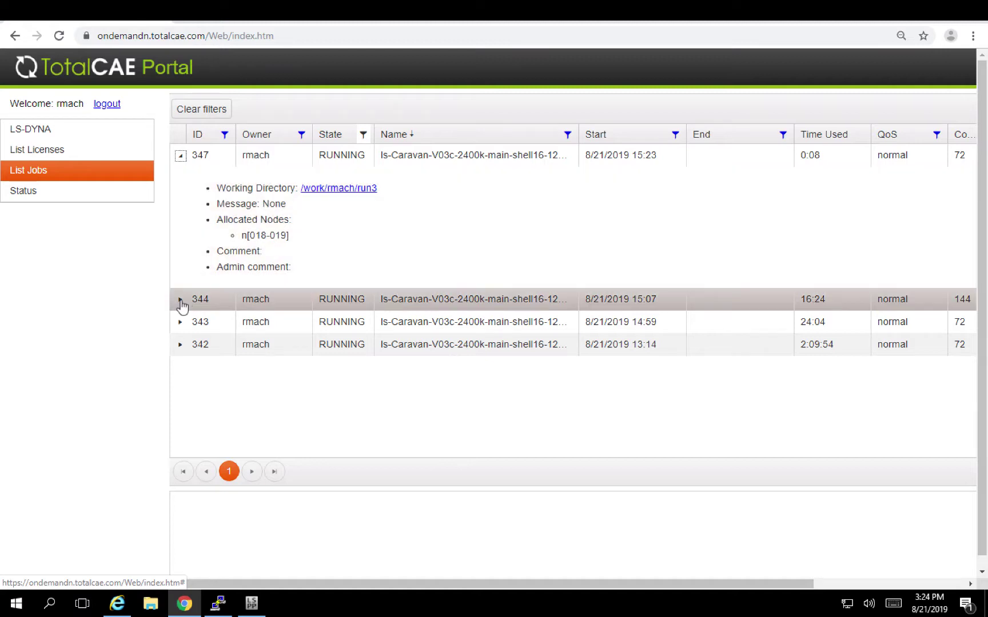
{"action": "left_click", "coordinate": [180, 300]}
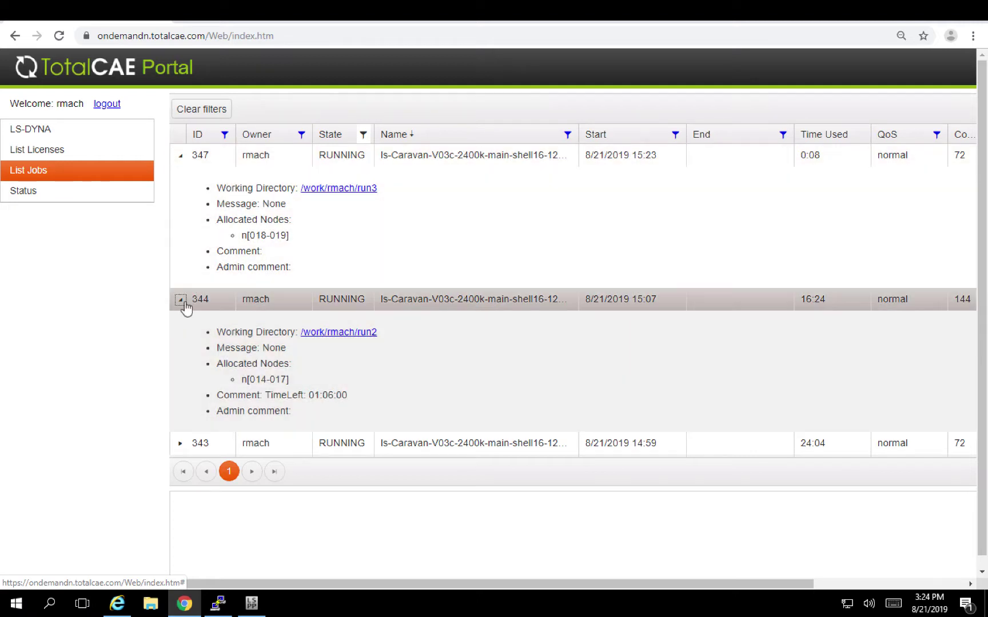
{"action": "left_click", "coordinate": [181, 300]}
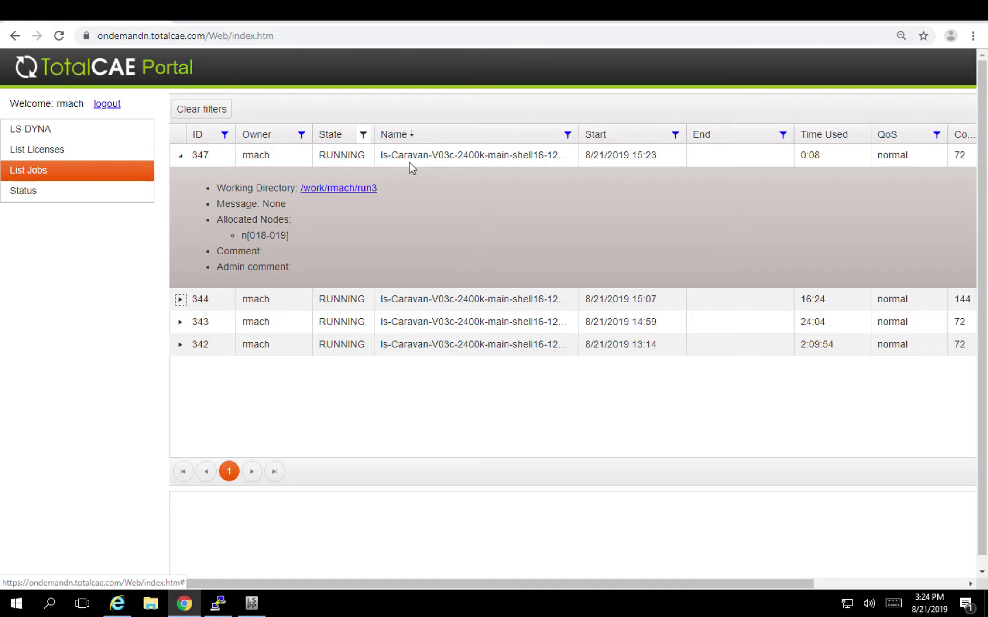
- Check job 347's actions and the ID column filter, then view the cluster Status page
{"action": "right_click", "coordinate": [418, 159]}
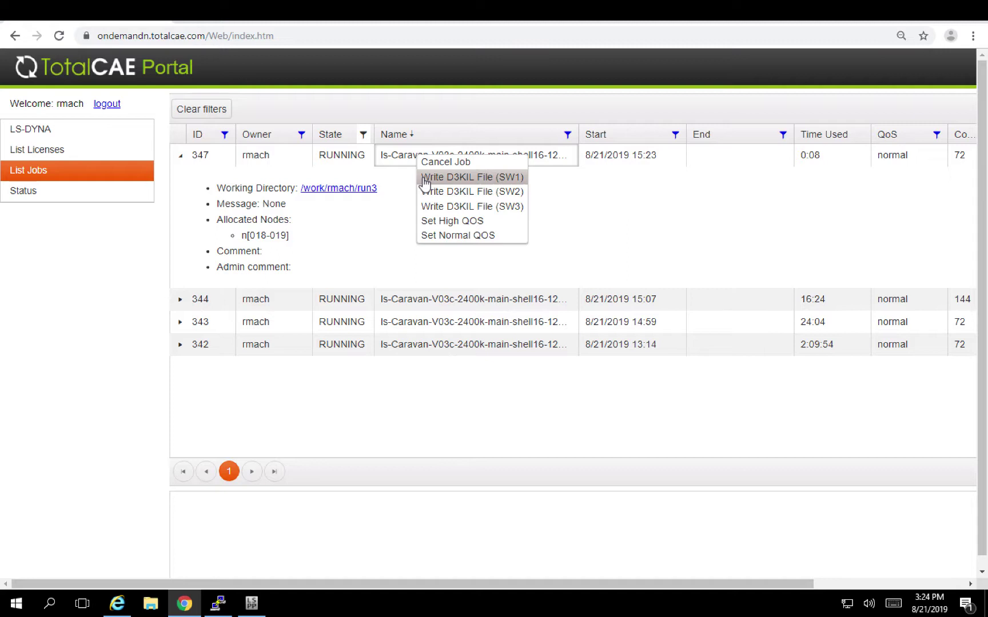
{"action": "left_click", "coordinate": [226, 136]}
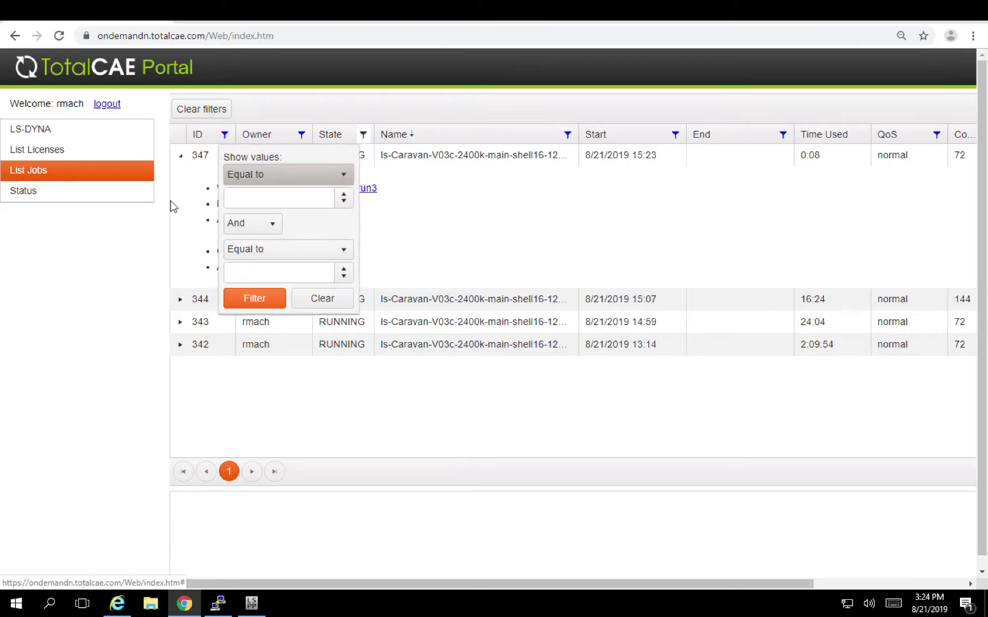
{"action": "left_click", "coordinate": [143, 242]}
{"action": "left_click", "coordinate": [96, 198]}
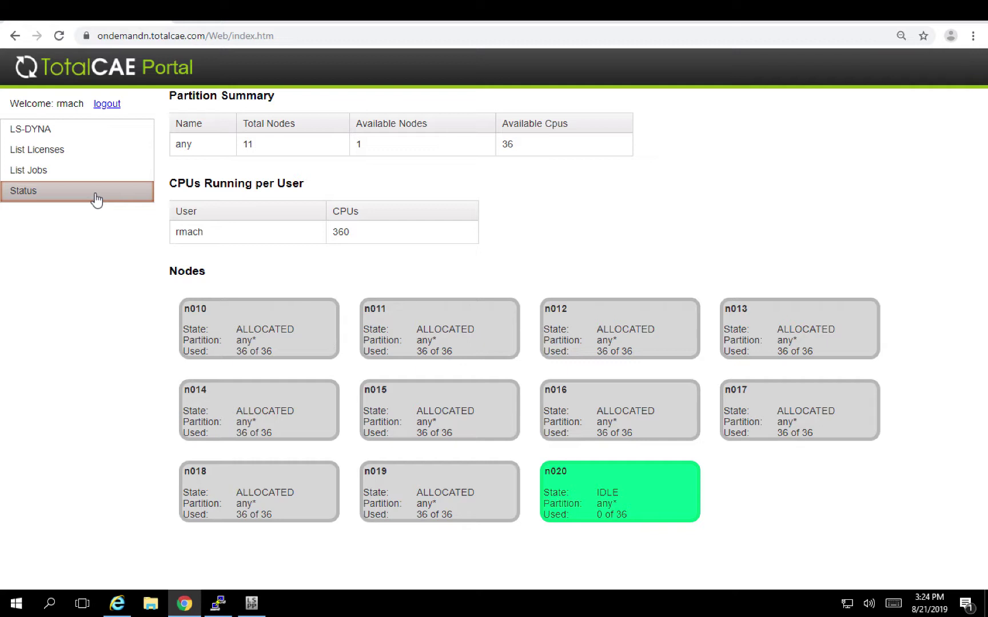
- View the lsdyna license output showing 328 of 1000 mppdyna_971 licenses, then close it
{"action": "left_click", "coordinate": [67, 163]}
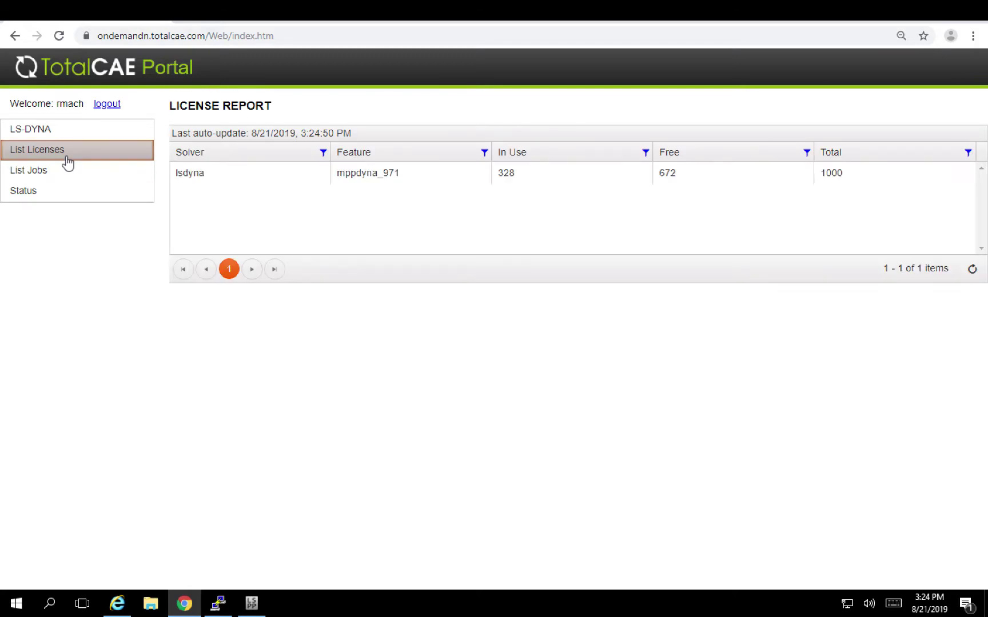
{"action": "double_click", "coordinate": [371, 182]}
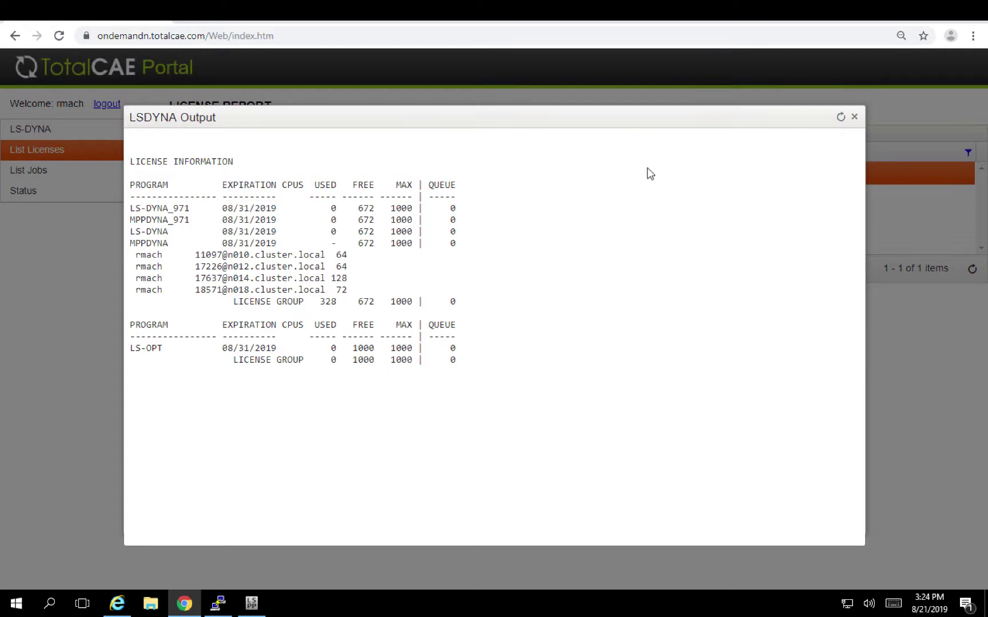
{"action": "left_click", "coordinate": [855, 118]}
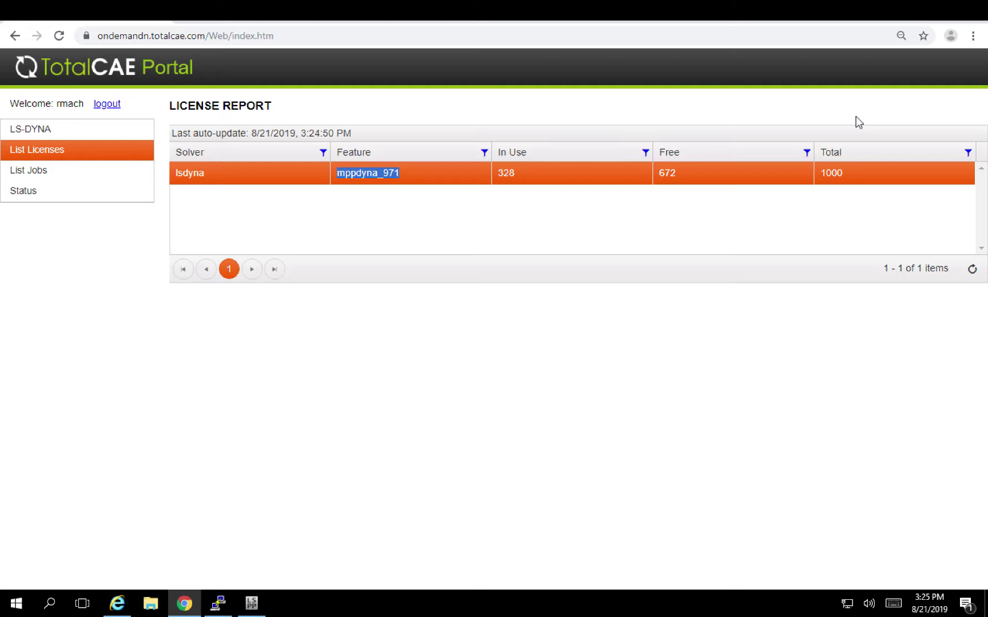
- Browse job 347's run3 working directory, select the d3plot file, then close the listing
{"action": "left_click", "coordinate": [100, 138]}
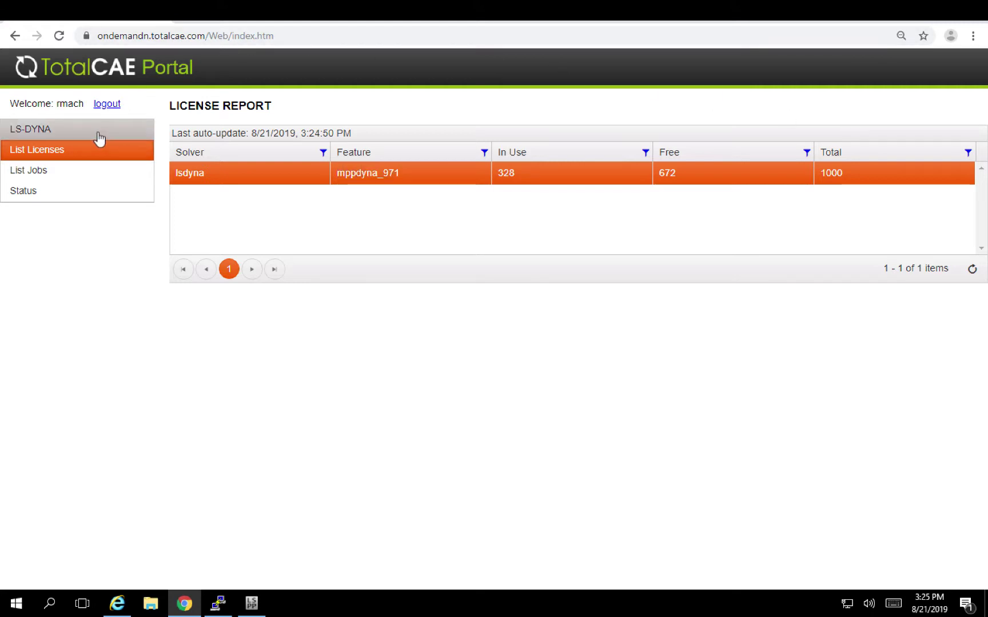
{"action": "left_click", "coordinate": [62, 203]}
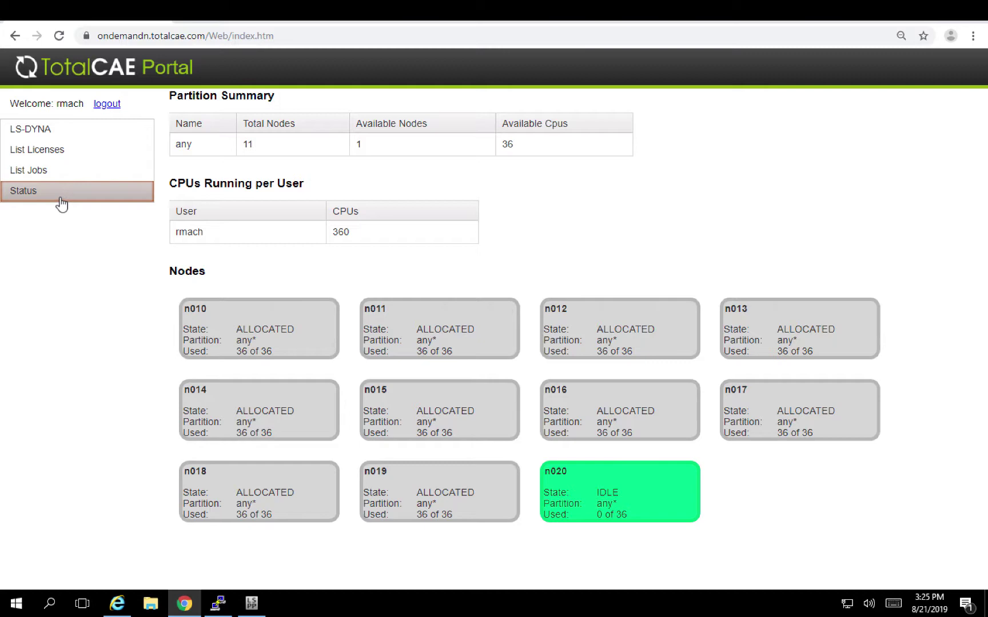
{"action": "left_click", "coordinate": [61, 172]}
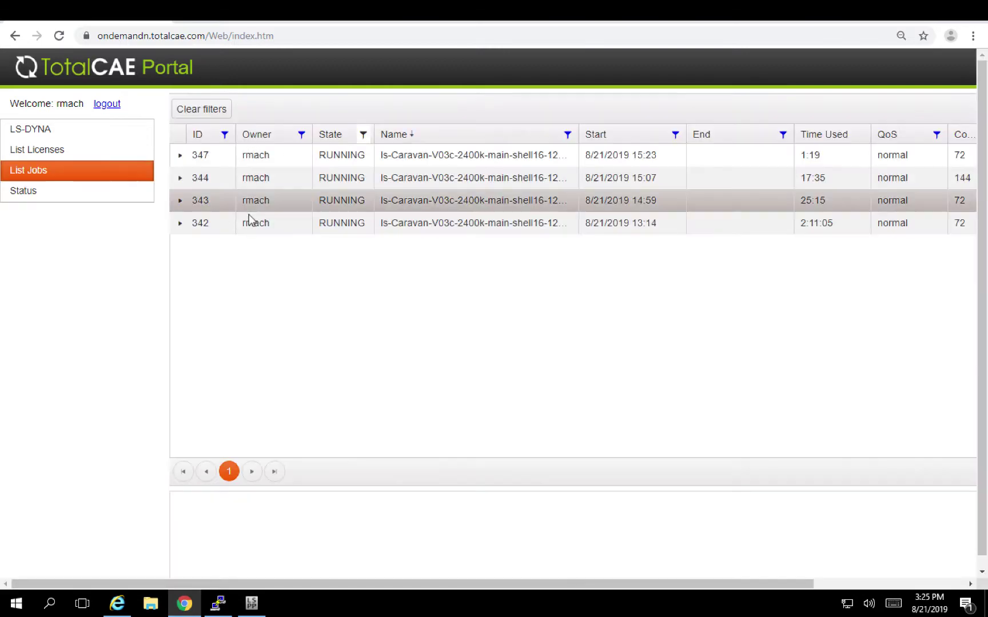
{"action": "left_click", "coordinate": [180, 156]}
{"action": "left_click", "coordinate": [329, 191]}
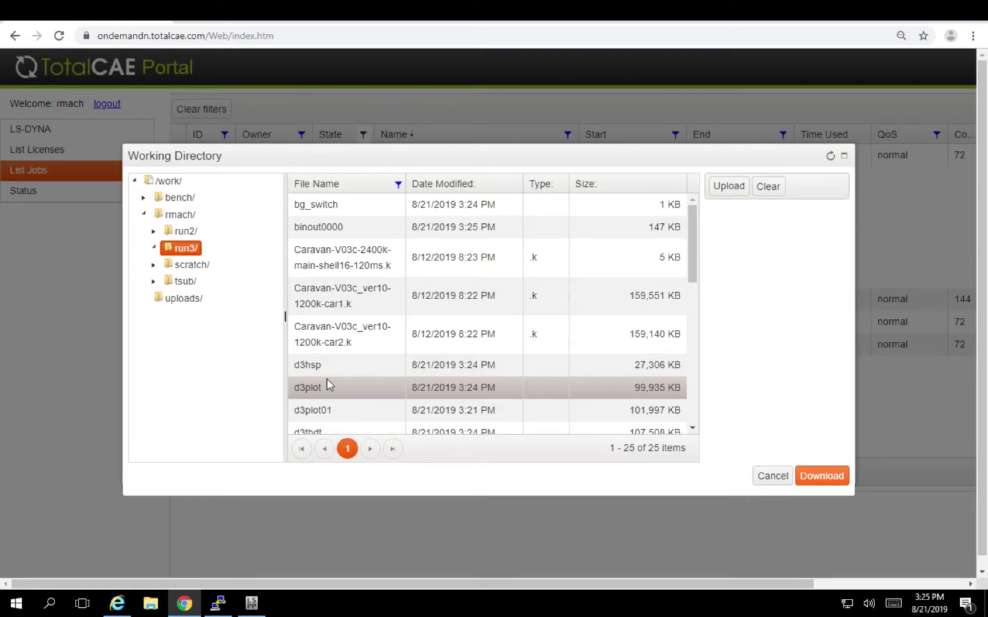
{"action": "left_click", "coordinate": [327, 379]}
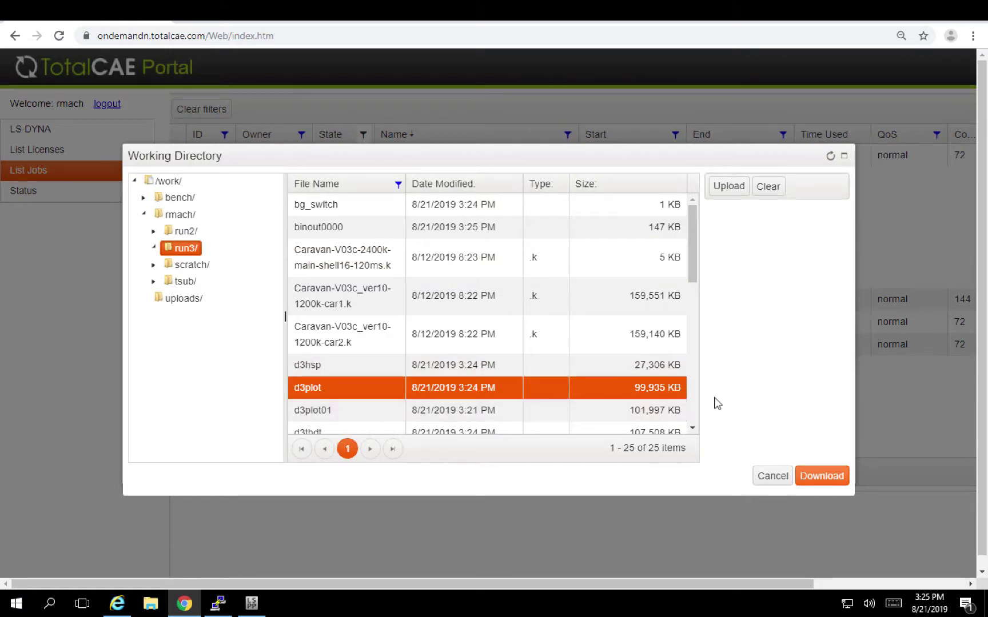
{"action": "left_click", "coordinate": [772, 477]}
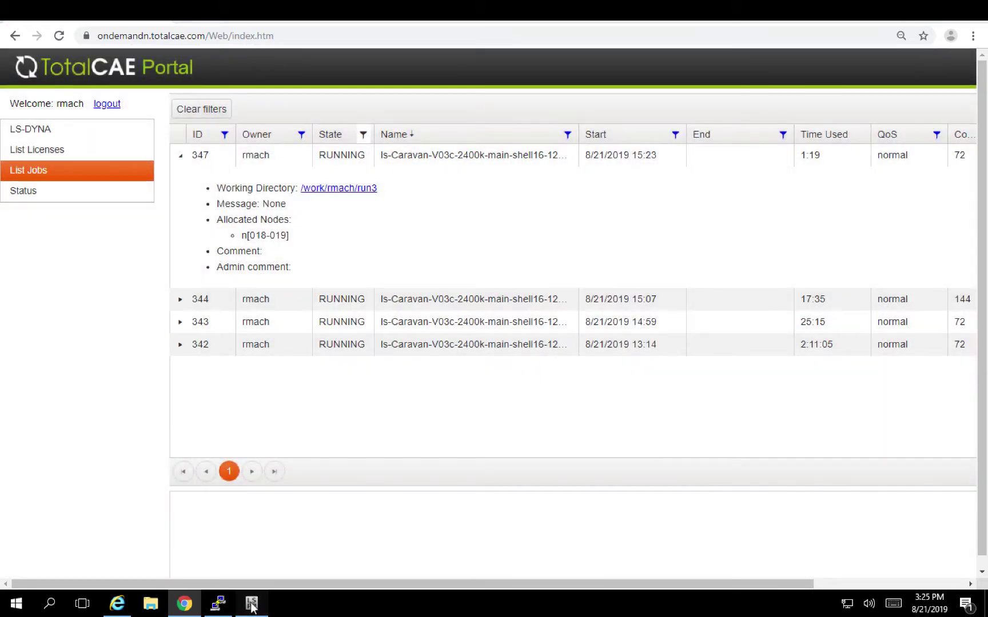
- View the Caravan crash results in LS-PrePost, then return to the portal's job list
{"action": "left_click", "coordinate": [251, 605]}
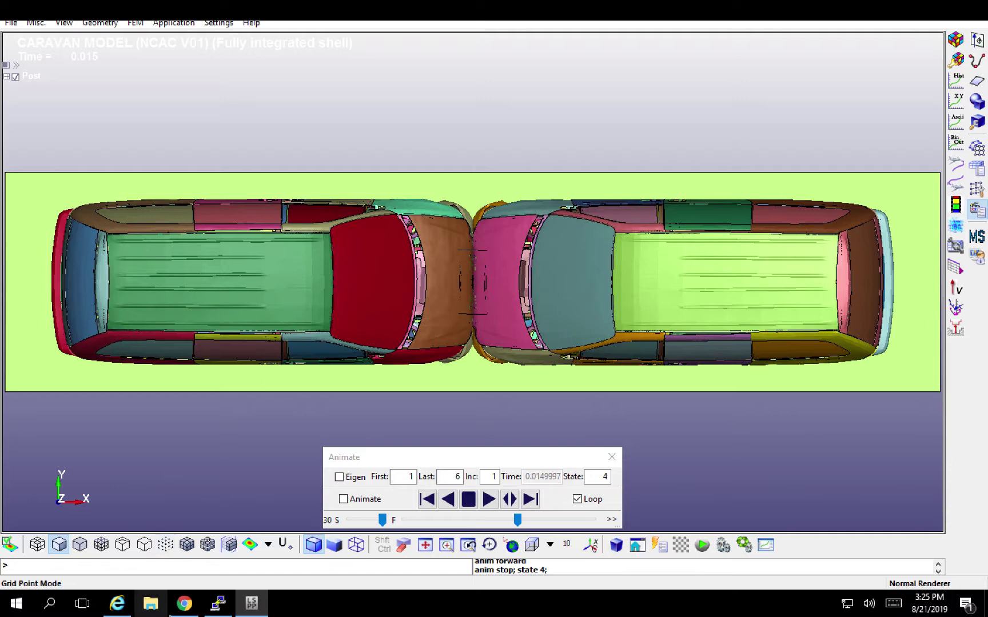
{"action": "left_click", "coordinate": [186, 606]}
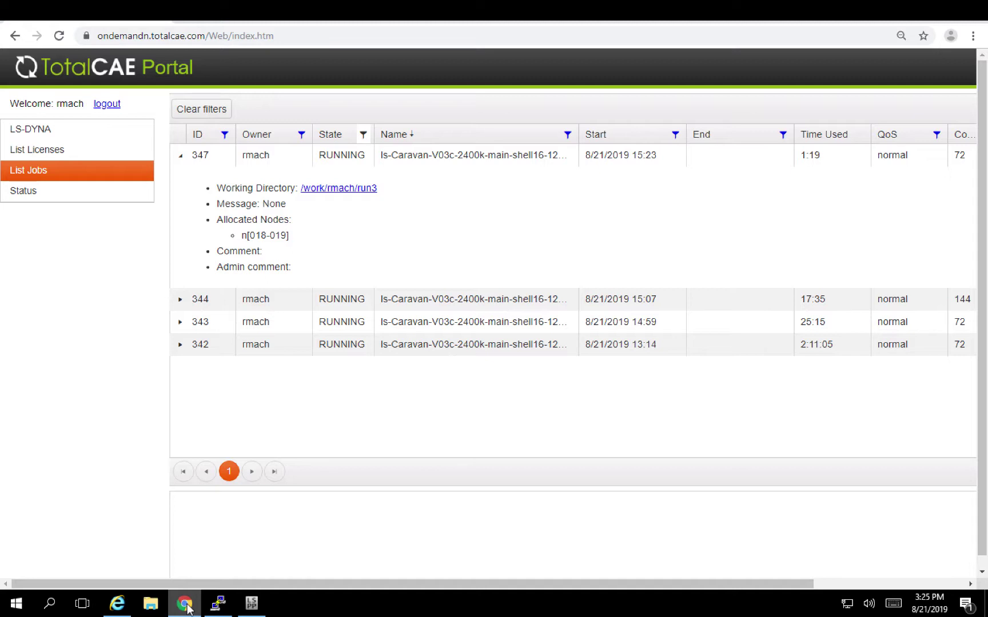
- Switch to the PuTTY terminal session on the cluster head node
{"action": "left_click", "coordinate": [219, 604]}
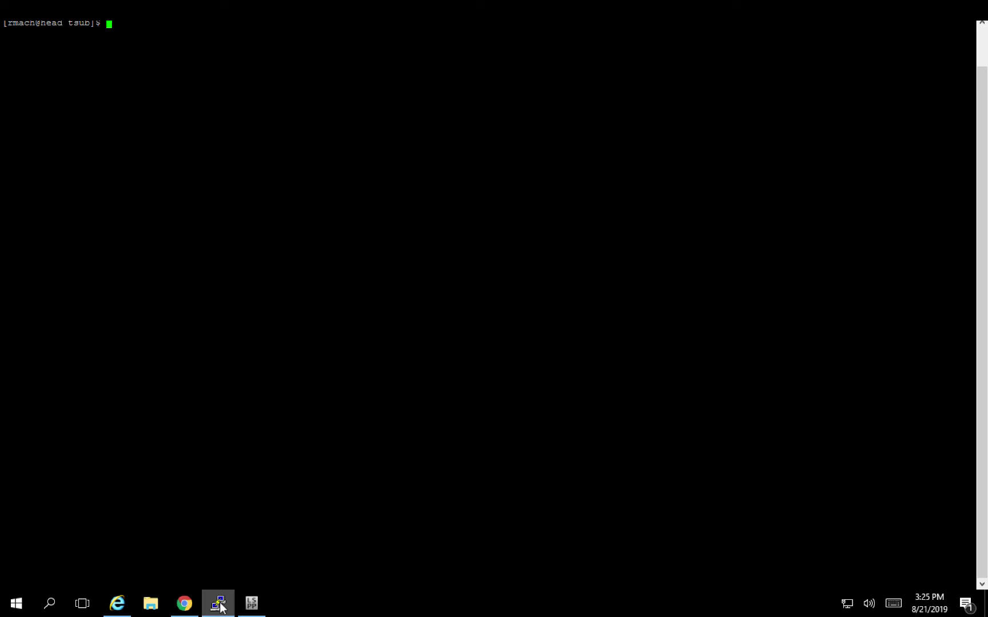
- Print the runit script with 'cat runit', then run 'sh -x ./runit' to submit job 348
{"action": "type", "text": "cat runit"}
{"action": "key", "text": "Return"}
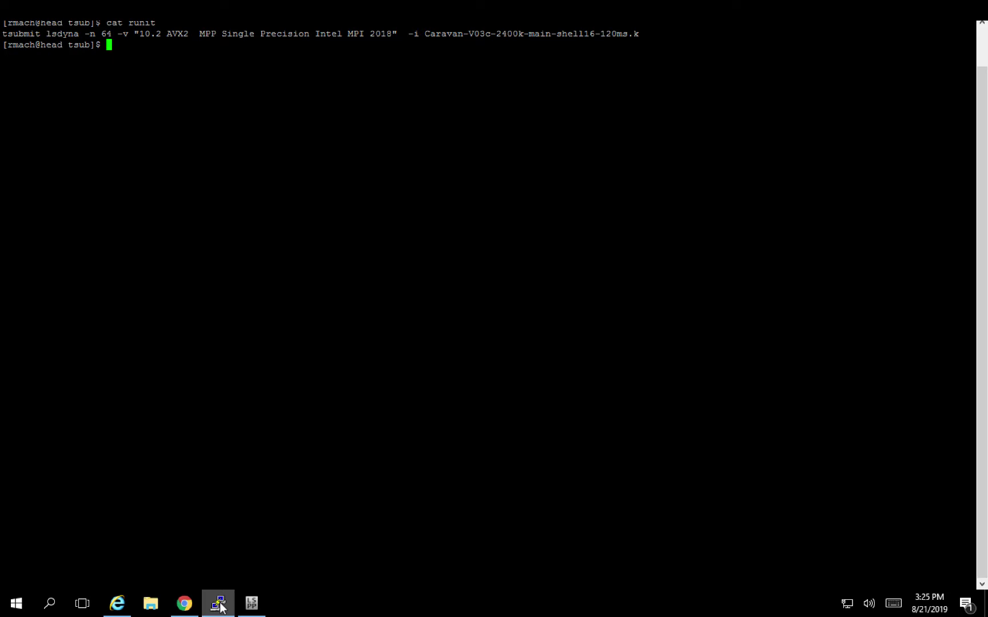
{"action": "type", "text": "./"}
{"action": "key", "text": "BackSpace"}
{"action": "key", "text": "BackSpace"}
{"action": "type", "text": "sh -x ./runit"}
{"action": "key", "text": "Return"}
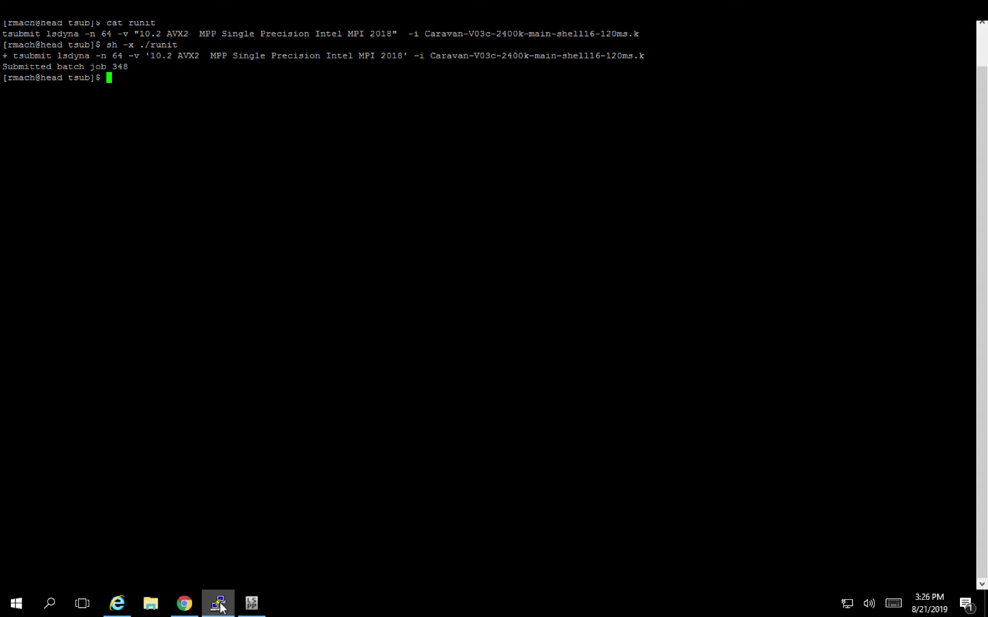
- Run 'ls -la job*.sh' to confirm that job-348.sh now exists
{"action": "type", "text": "ls -la job*.sh"}
{"action": "key", "text": "Return"}
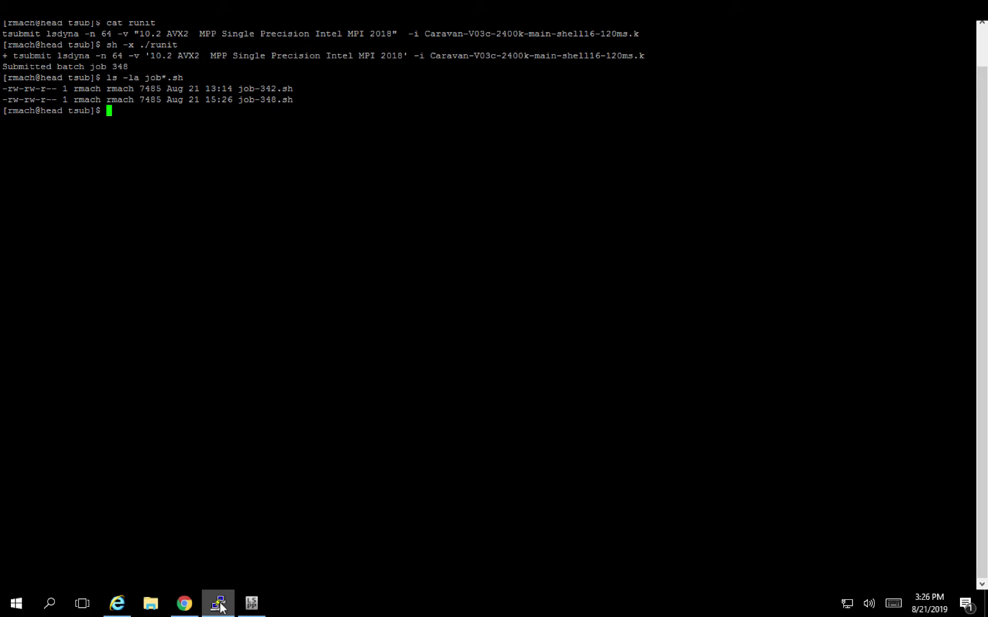
{"action": "left_click", "coordinate": [184, 603]}
- Show Data Marshal's folder 228 and open, then cancel, the Refined Search options
{"action": "left_click", "coordinate": [240, 13]}
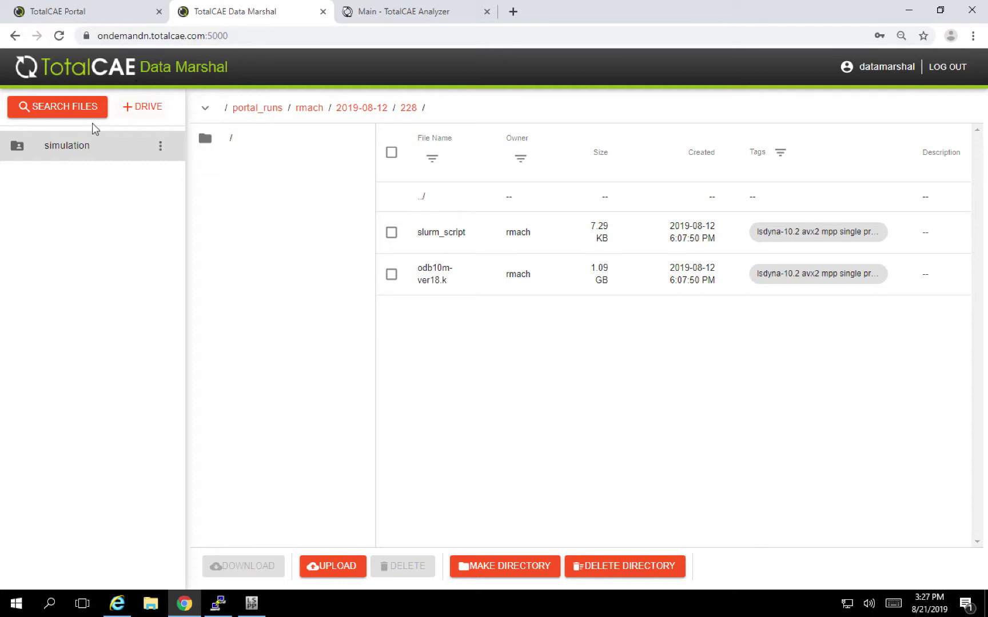
{"action": "left_click", "coordinate": [80, 112]}
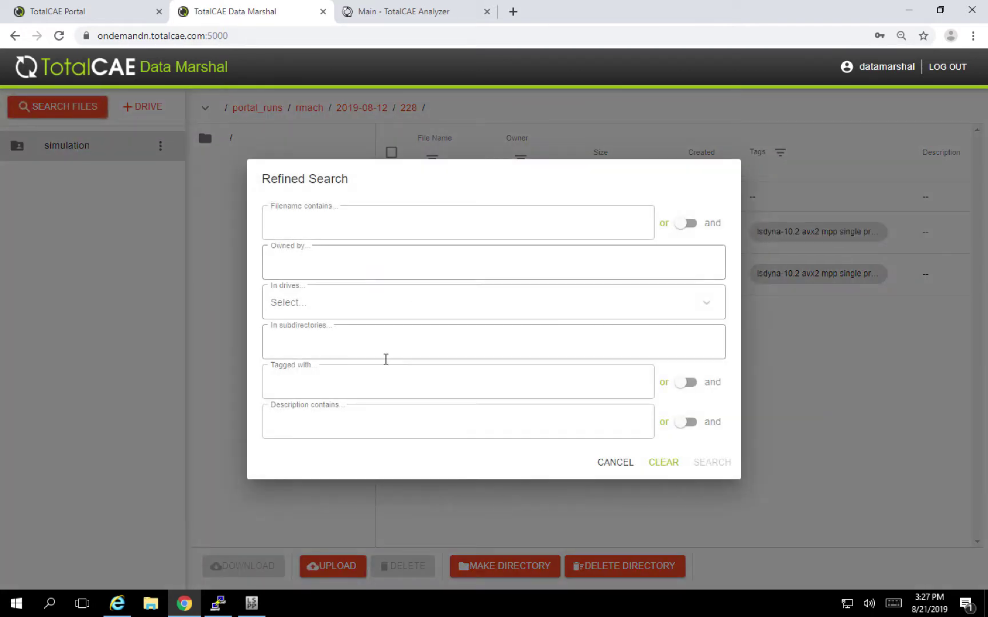
{"action": "left_click", "coordinate": [620, 466]}
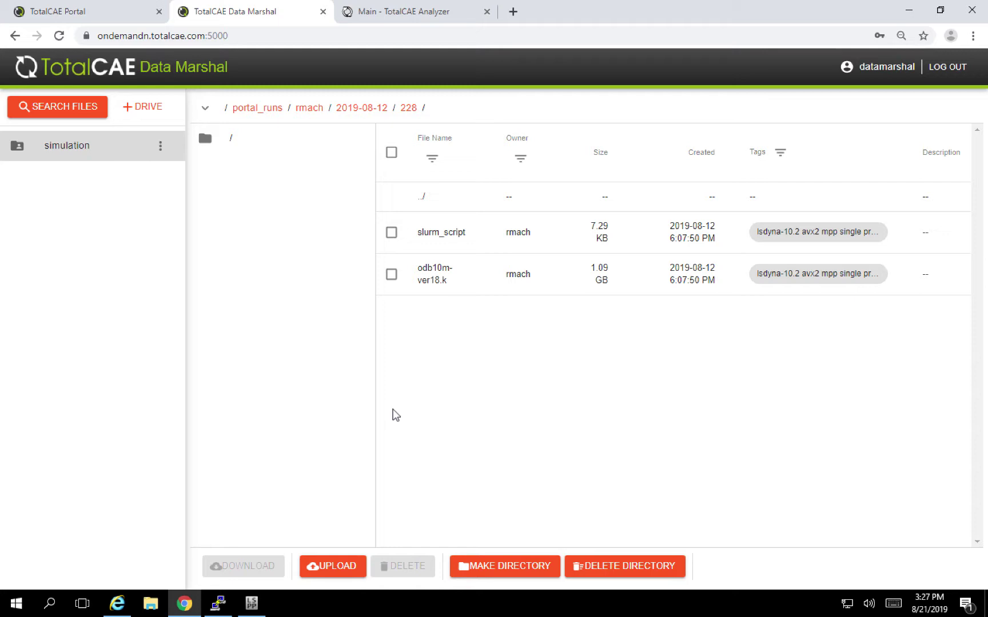
- Switch to the Main TotalCAE Analyzer dashboard and bring up its dashboard list
{"action": "left_click", "coordinate": [393, 13]}
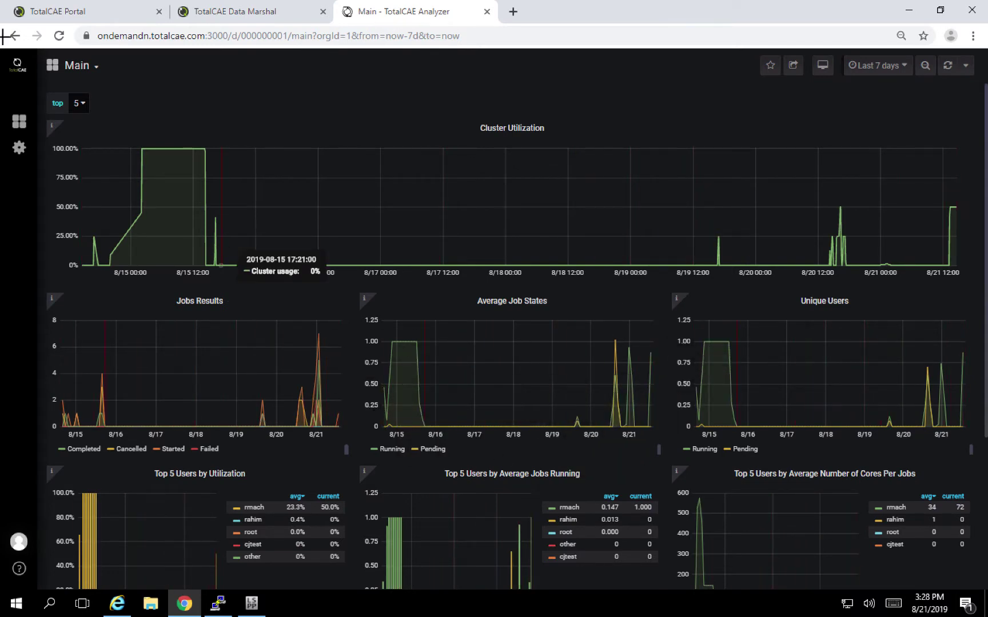
{"action": "left_click", "coordinate": [74, 67]}
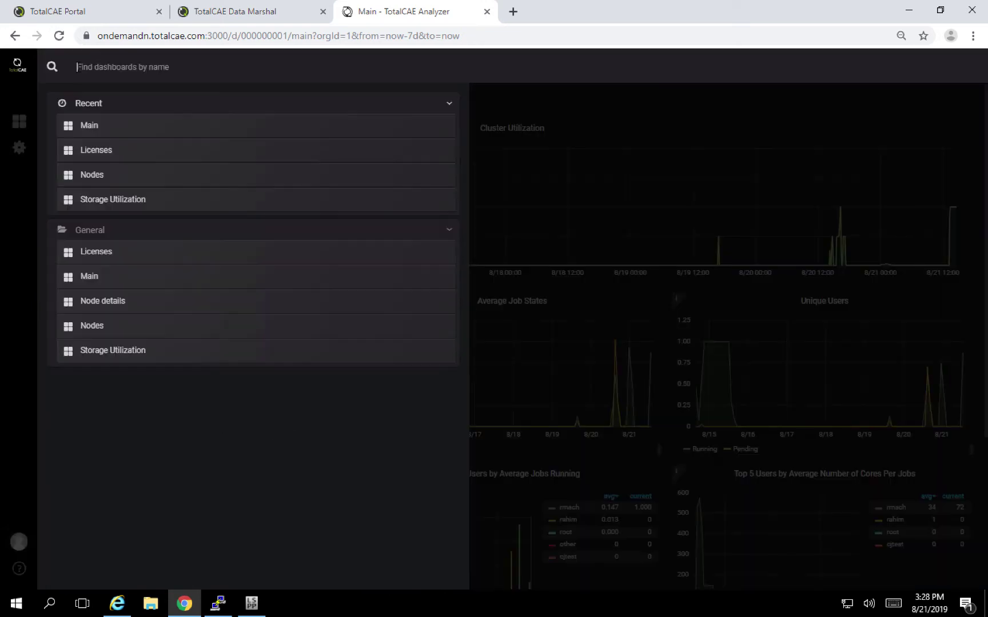
- Open the Licenses dashboard and set its time range to Last 15 minutes
{"action": "left_click", "coordinate": [96, 150]}
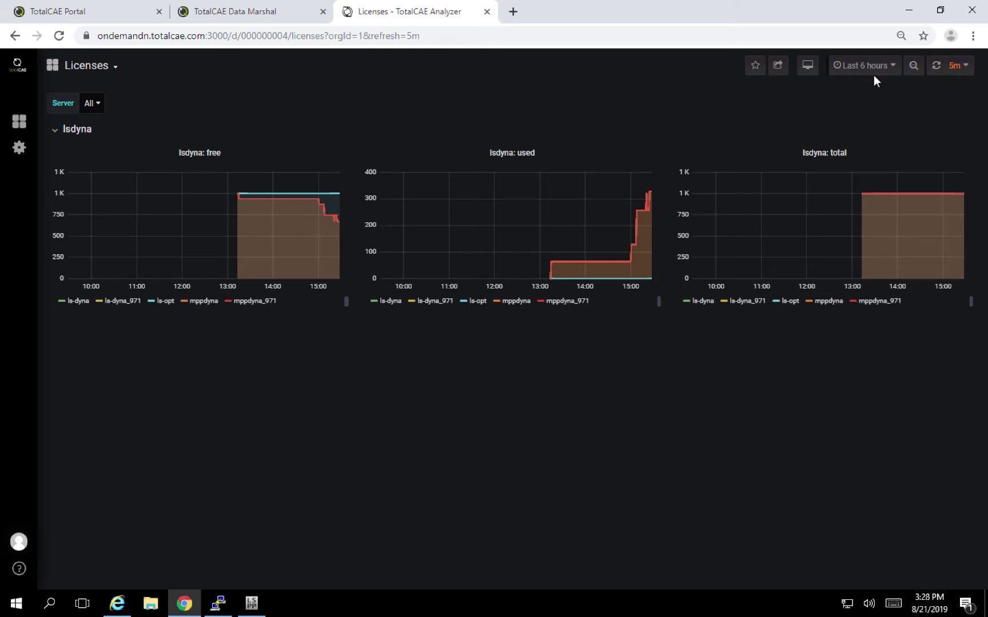
{"action": "left_click", "coordinate": [860, 66]}
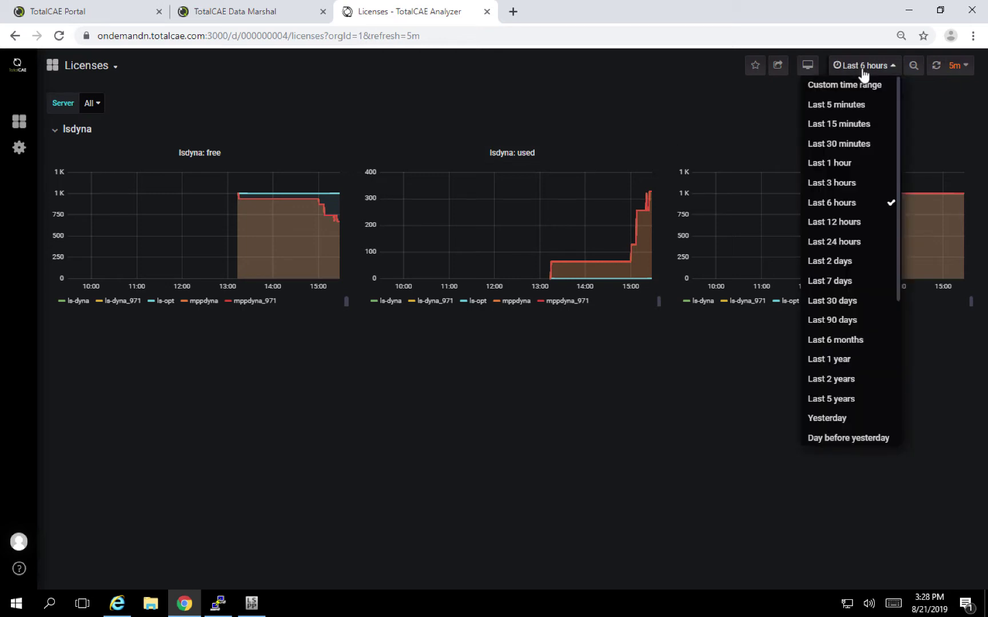
{"action": "left_click", "coordinate": [839, 122]}
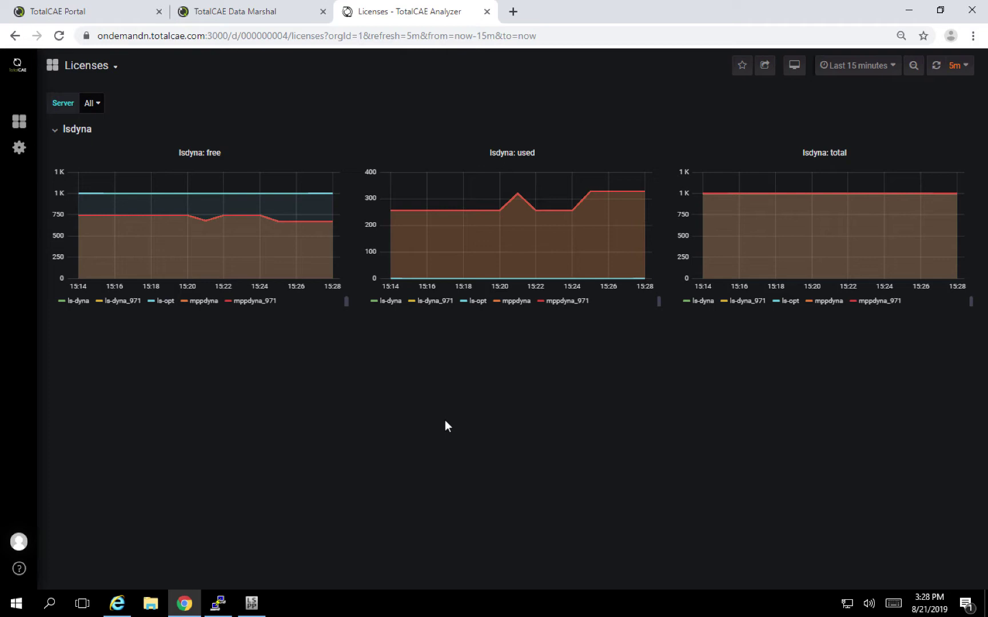
{"action": "left_click", "coordinate": [105, 69]}
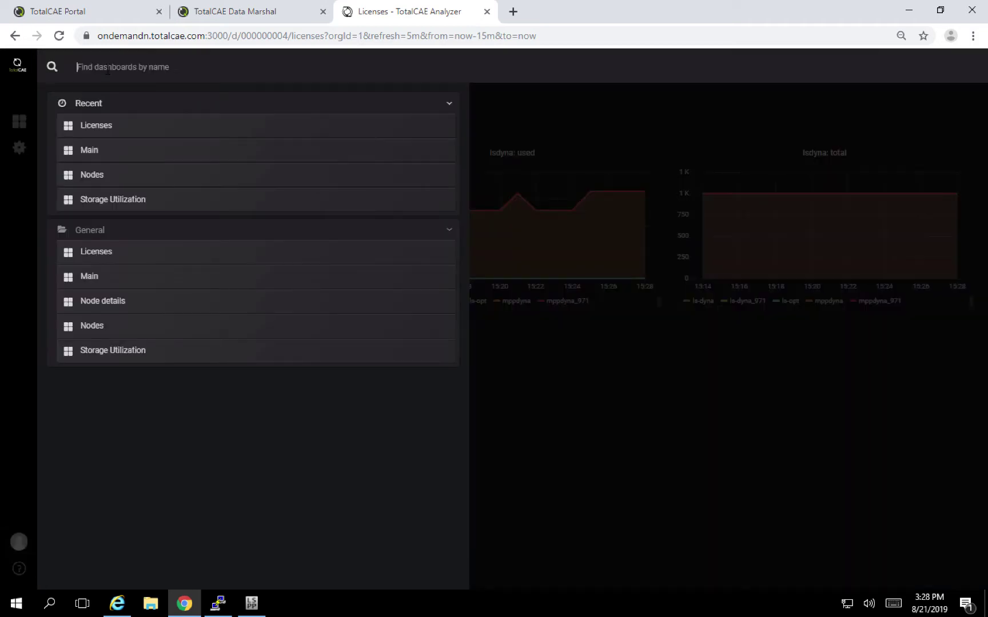
- Open the Nodes dashboard and zoom all node charts to 14:50:53–15:13:21
{"action": "left_click", "coordinate": [103, 181]}
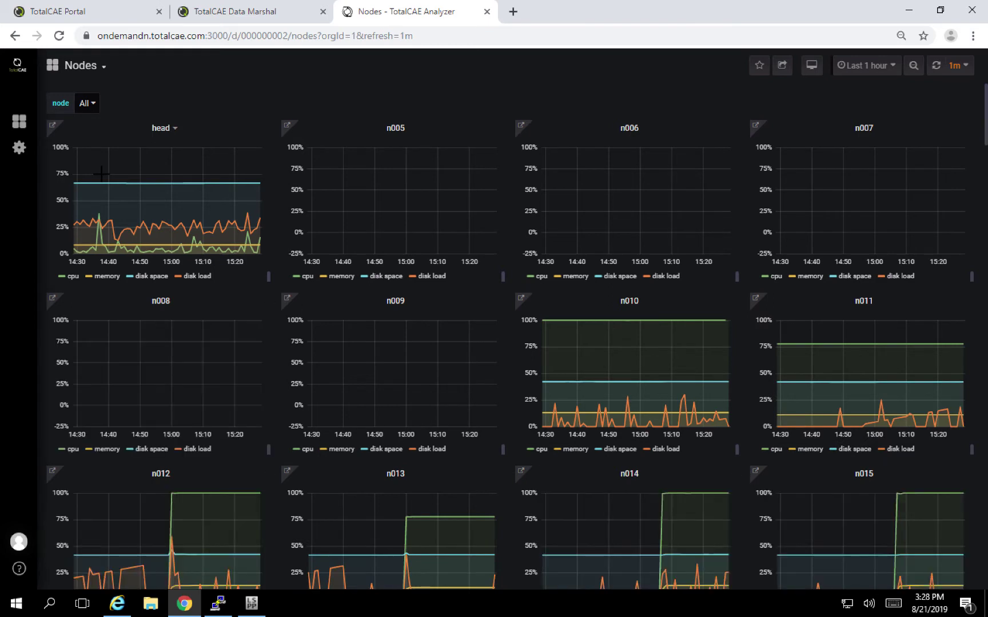
{"action": "mouse_move", "coordinate": [611, 365]}
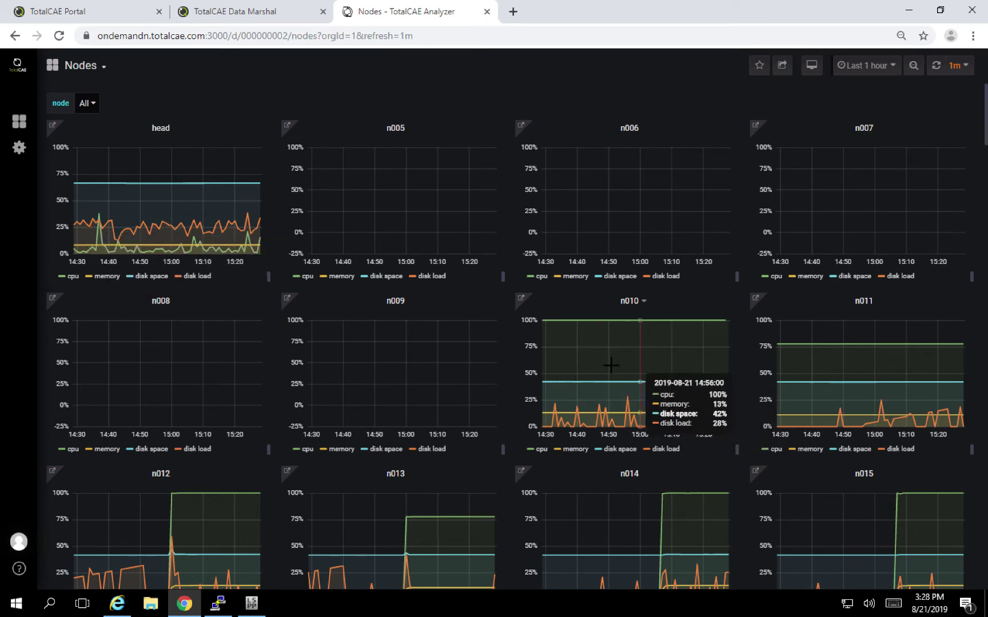
{"action": "left_click_drag", "start_coordinate": [610, 364], "coordinate": [682, 402]}
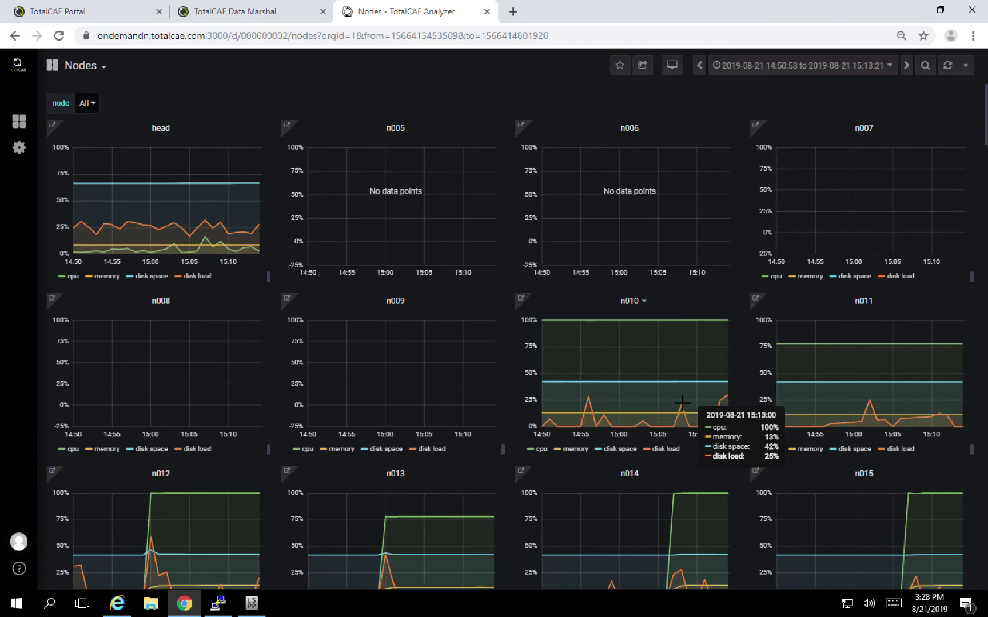
- Open the Storage Utilization dashboard from the Recent list to check work volume use
{"action": "left_click", "coordinate": [83, 69]}
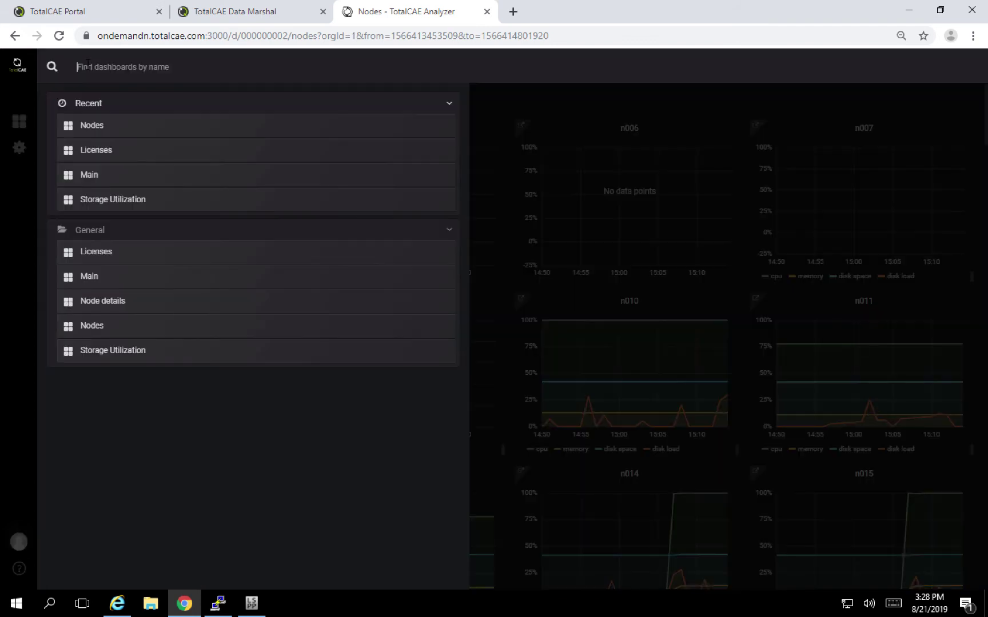
{"action": "left_click", "coordinate": [96, 198]}
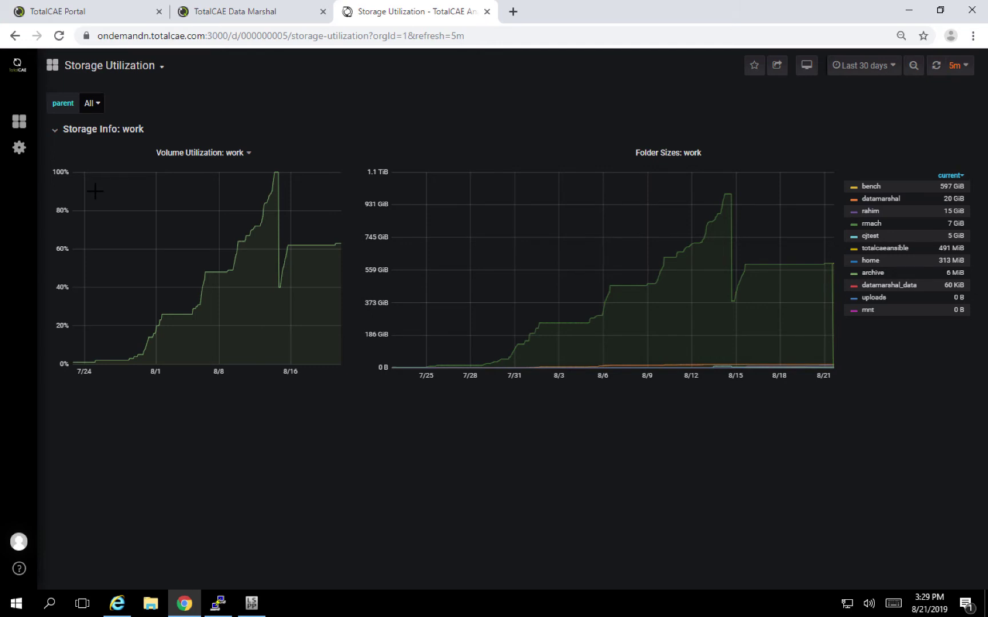
{"action": "left_click", "coordinate": [134, 67]}
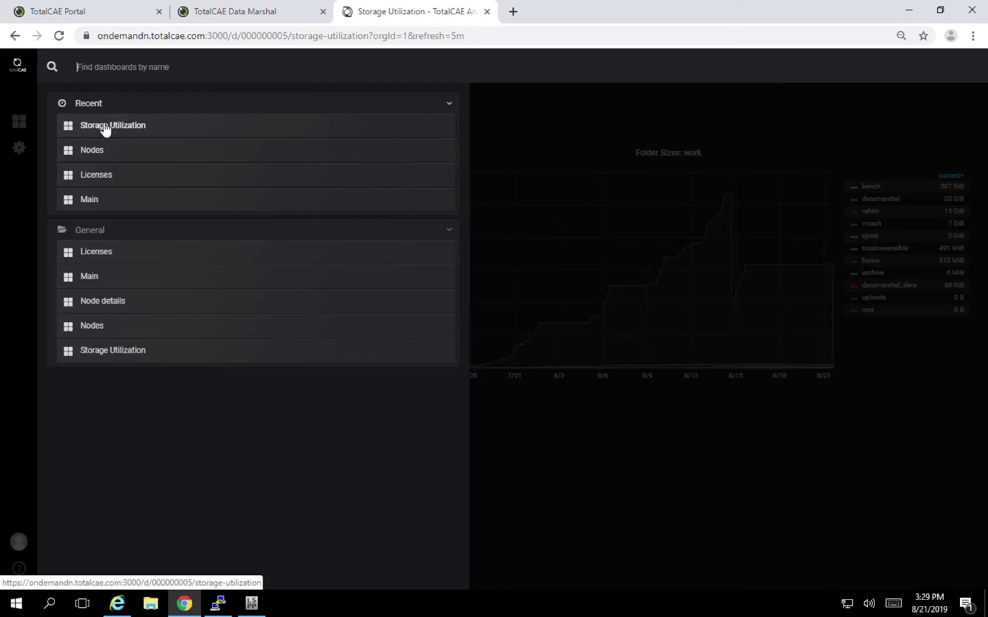
- Return to the Main dashboard and set its time range to Last 6 hours
{"action": "left_click", "coordinate": [91, 199]}
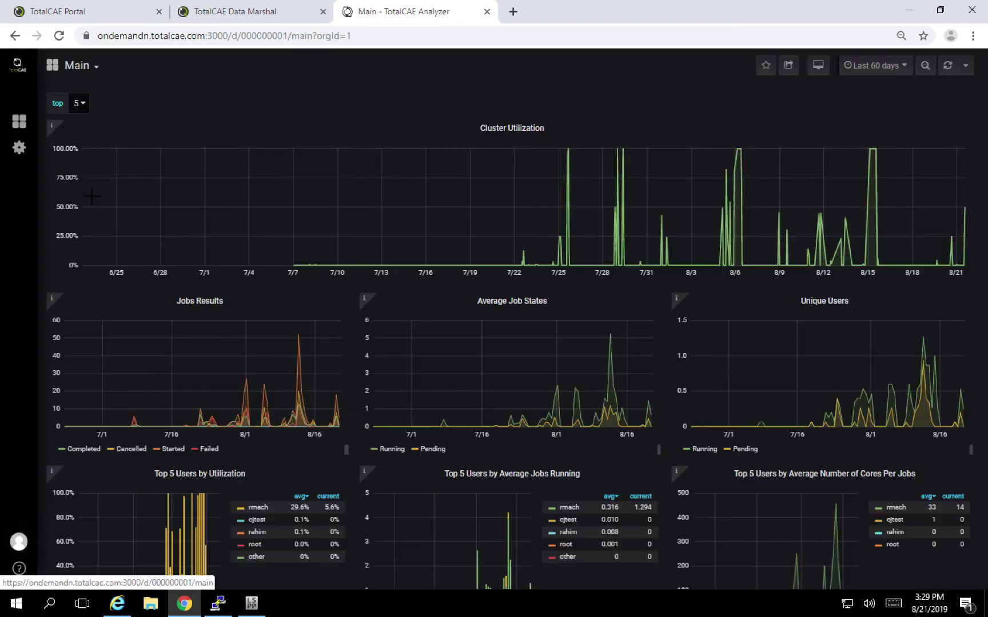
{"action": "left_click", "coordinate": [885, 67]}
{"action": "left_click", "coordinate": [837, 200]}
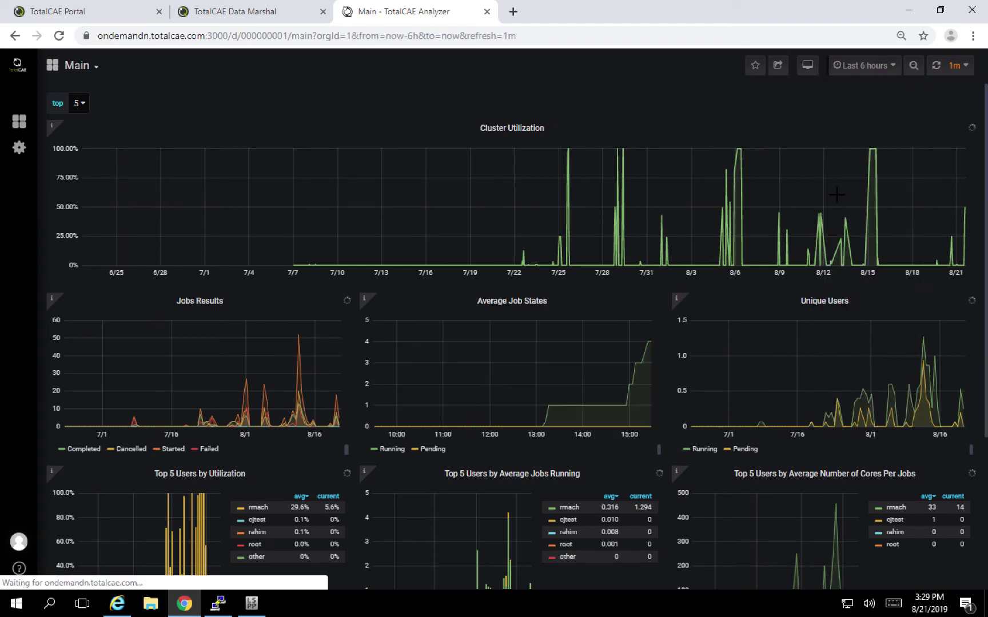